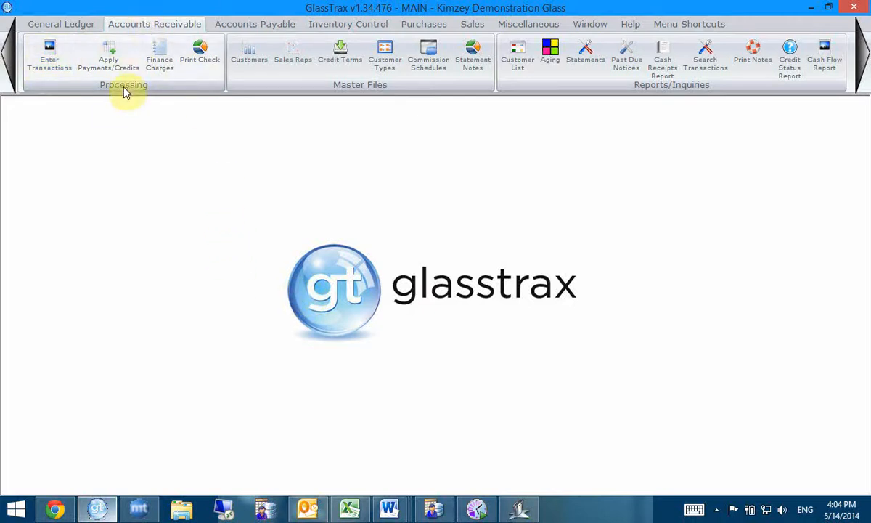
- Start a new A/R transaction entry for customer ABC and set its transaction type to Payment on Account
click(49, 58)
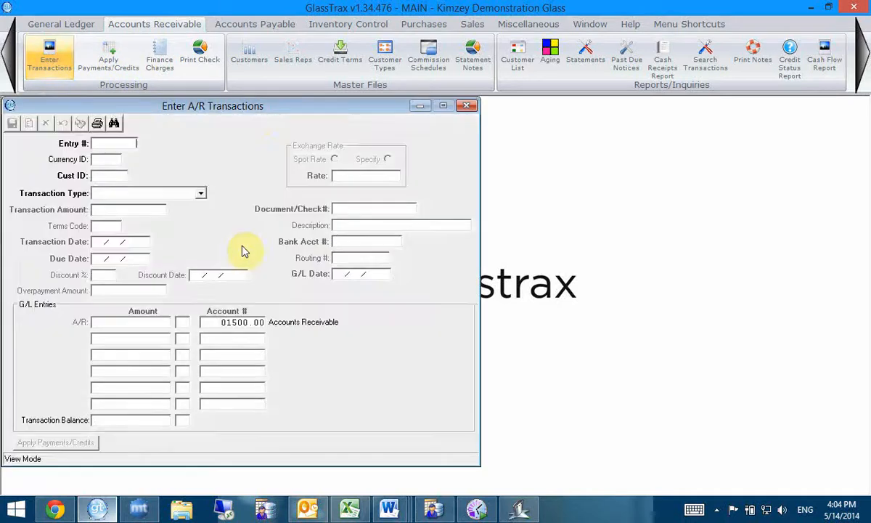
drag(178, 106, 332, 121)
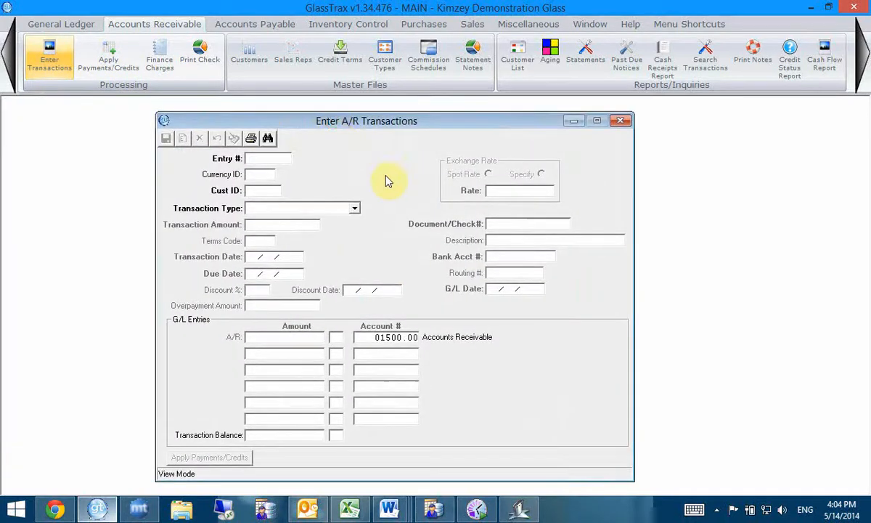
key(Tab)
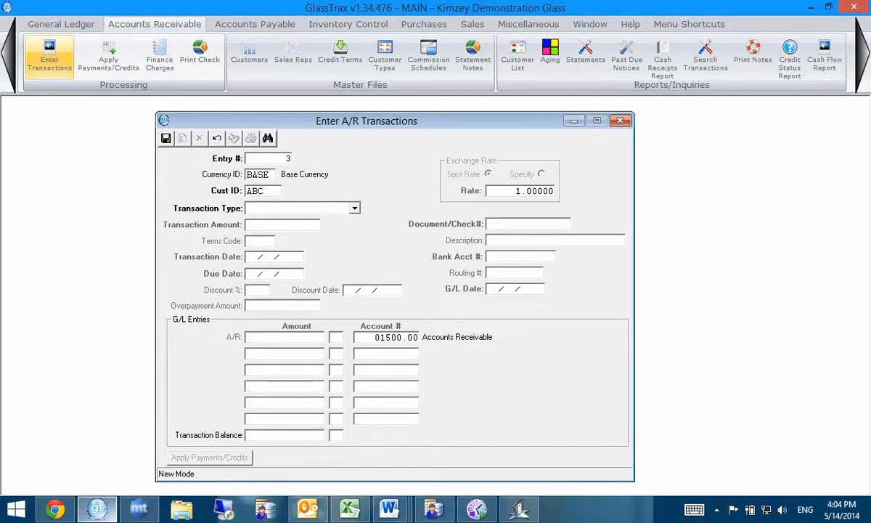
key(Tab)
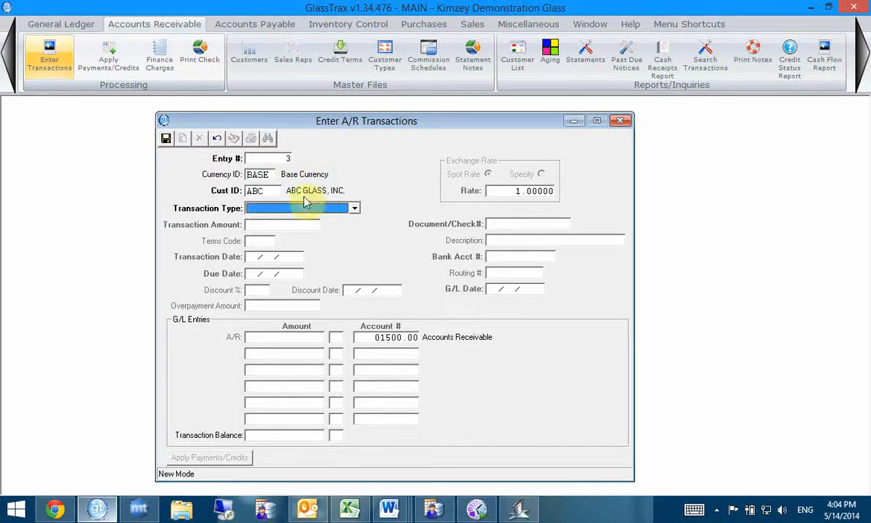
click(354, 208)
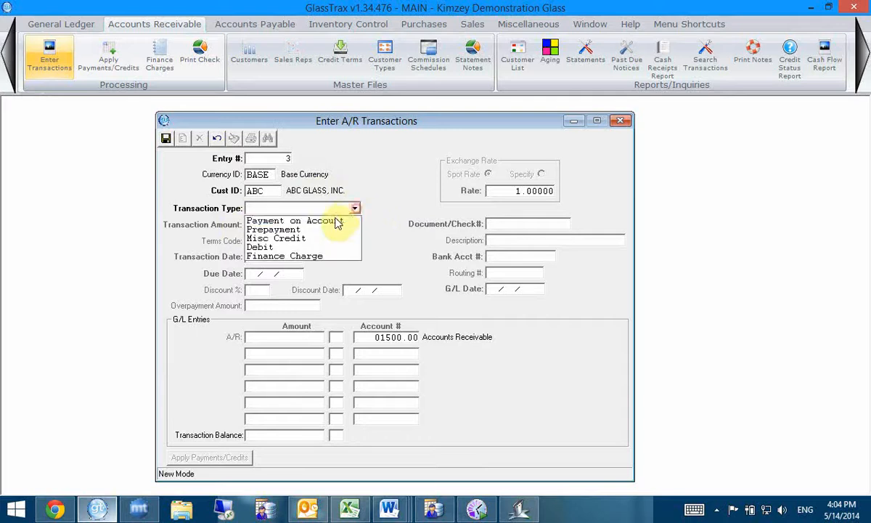
click(286, 220)
- Enter a transaction amount of 100.00, accept the default date 05/14/2014 and set the document/check number to 555
key(Tab)
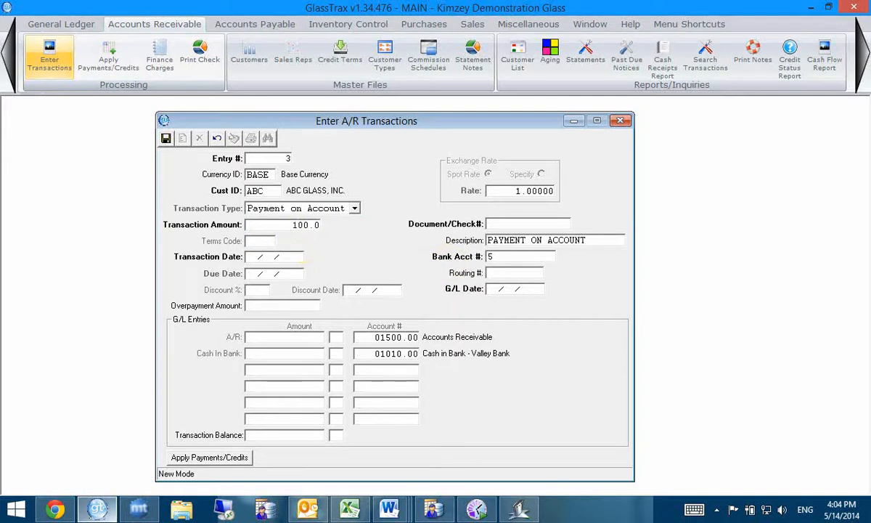
key(Tab)
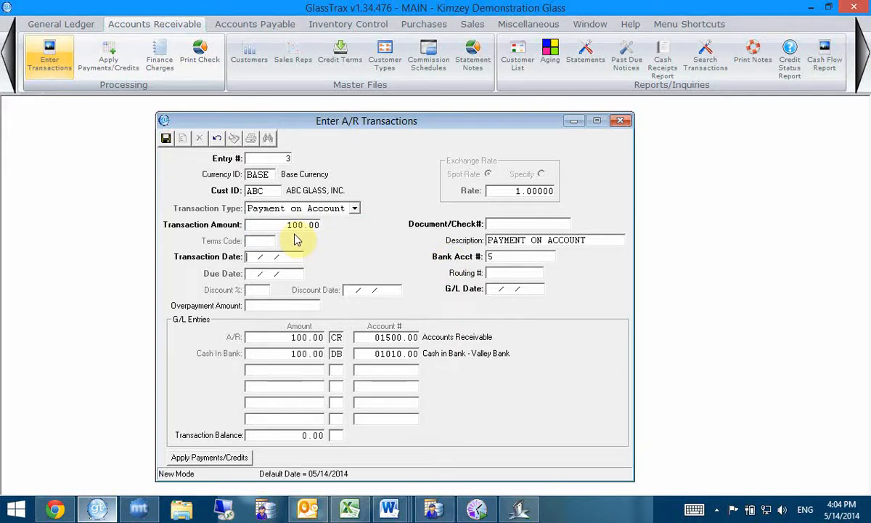
key(Tab)
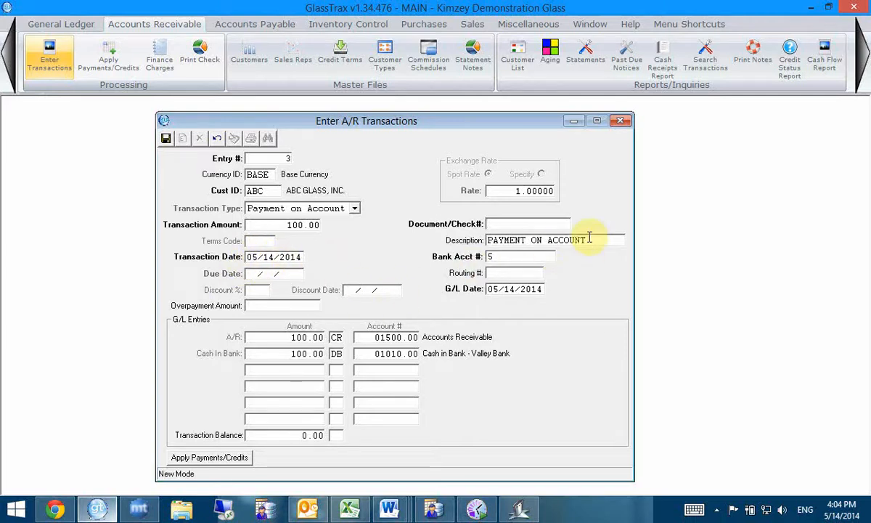
click(552, 224)
text(555)
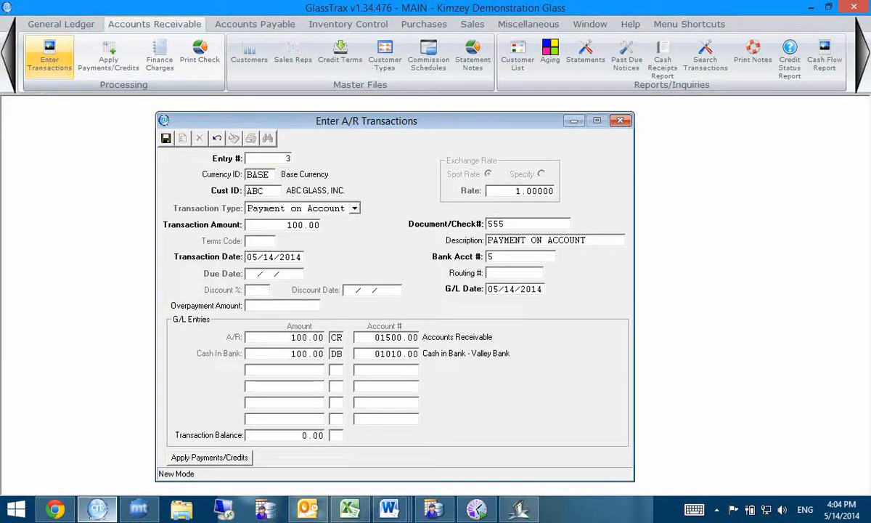
key(Tab)
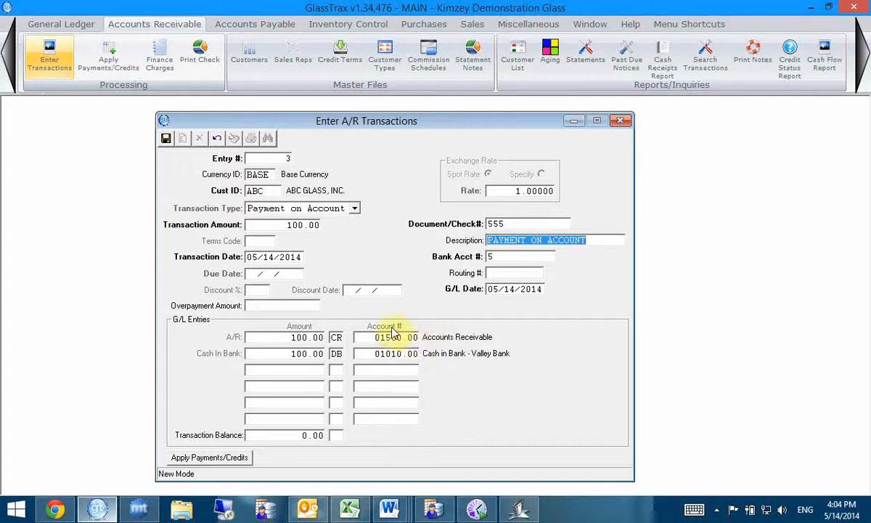
click(550, 25)
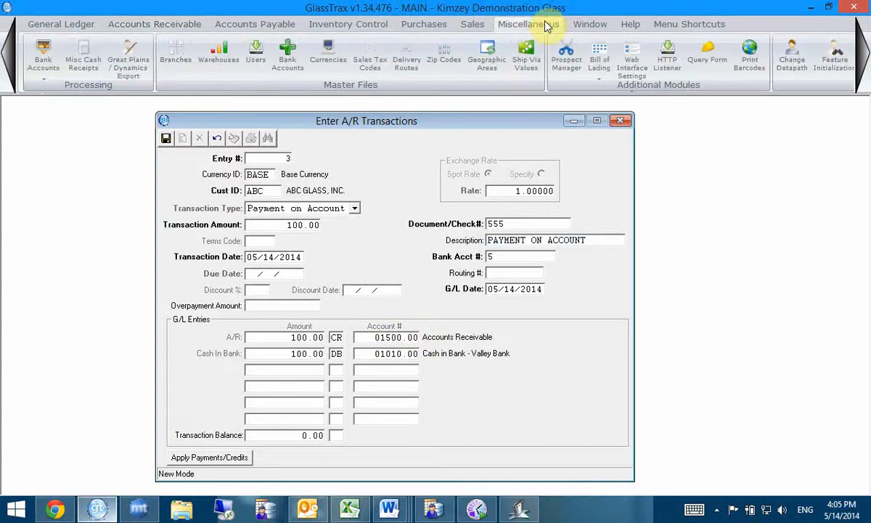
click(861, 57)
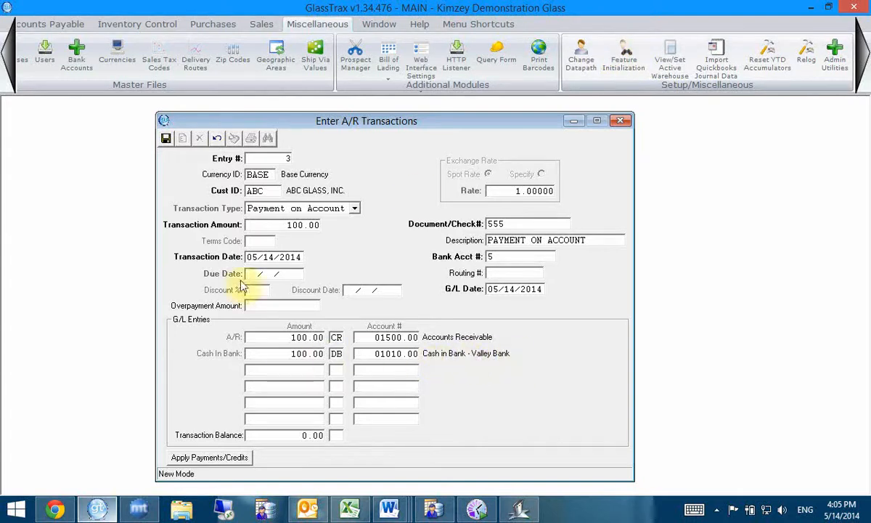
click(9, 73)
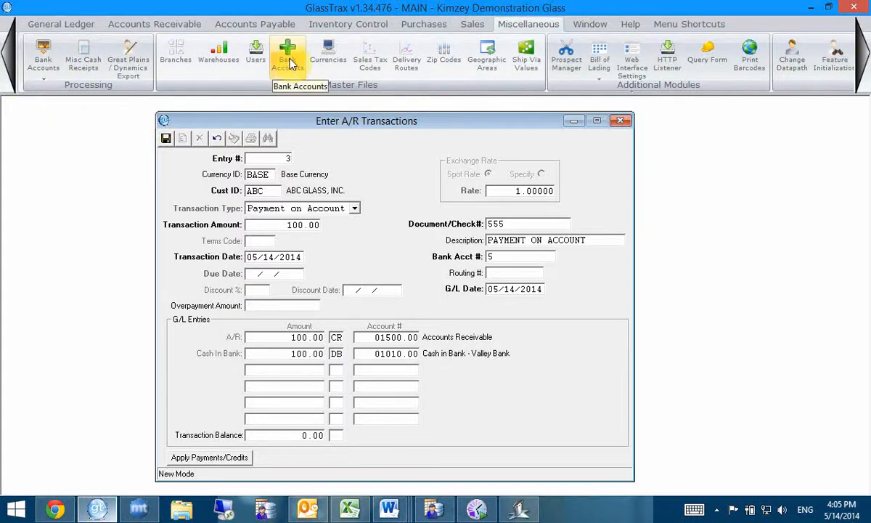
click(144, 24)
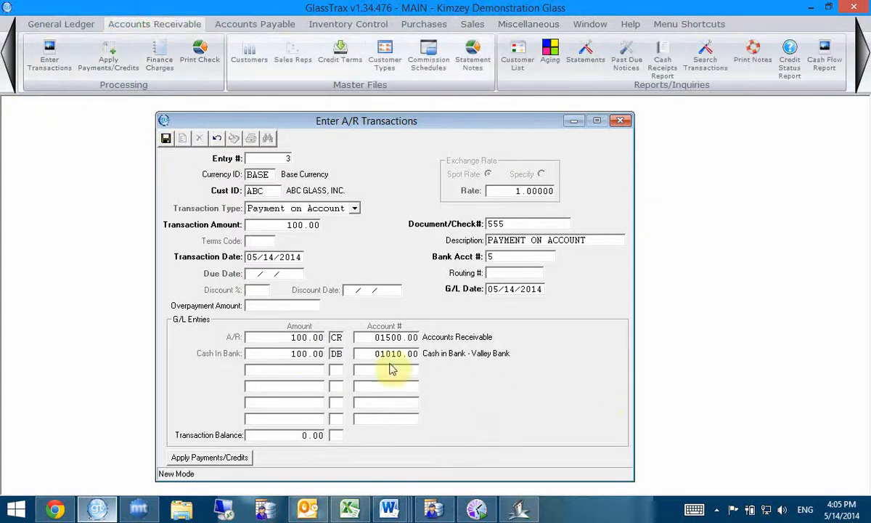
- Save the payment for application, try applying it to the 67.12 and 95.08 invoices, and remove both applications
click(218, 458)
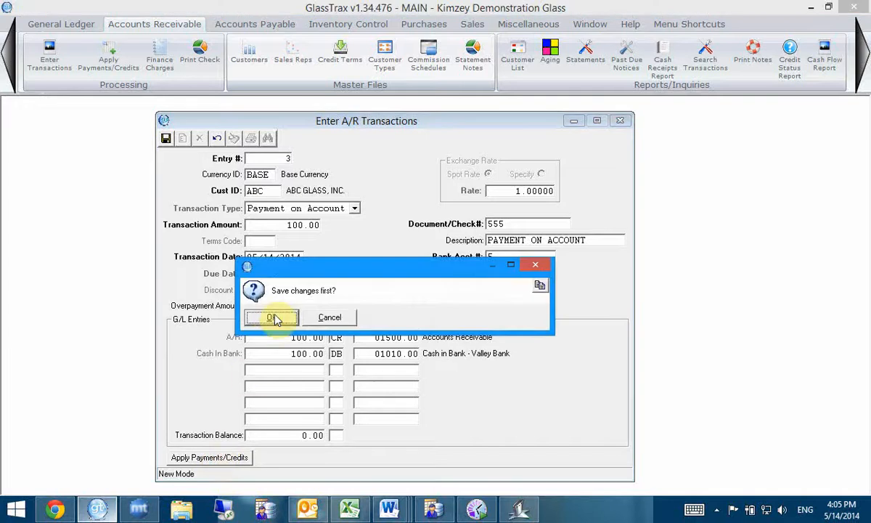
click(273, 318)
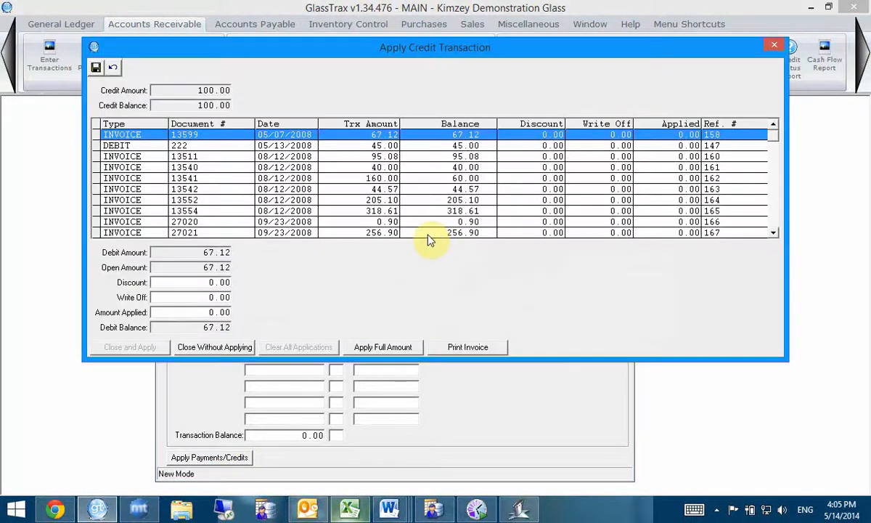
double_click(326, 135)
double_click(316, 157)
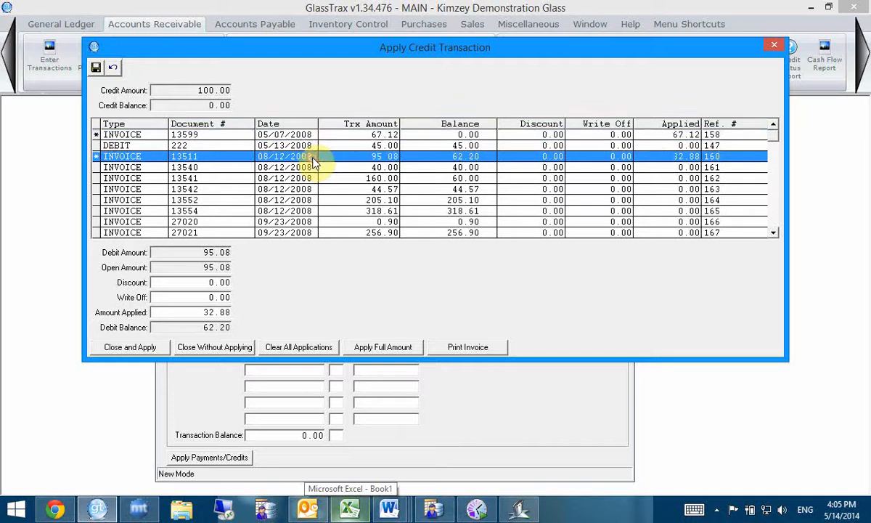
double_click(330, 133)
double_click(327, 156)
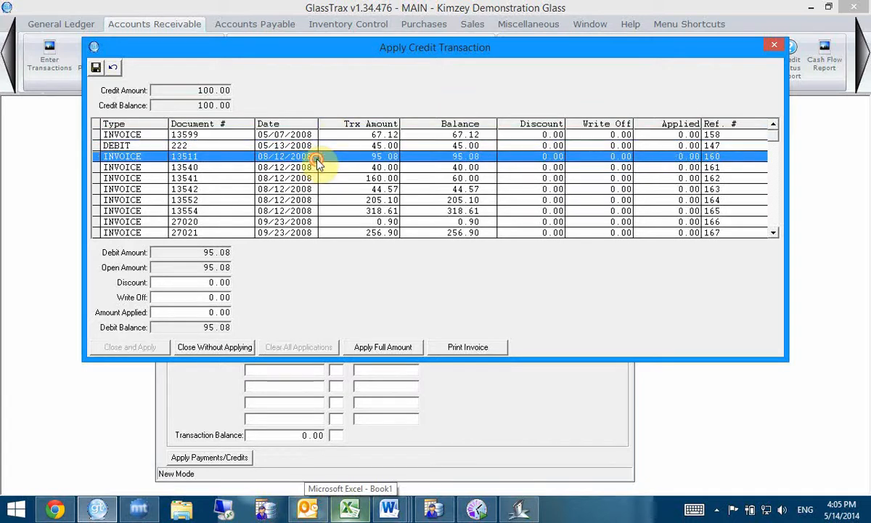
- Allocate 67.12 to the 05/07/2008 invoice and 32.88 to the 95.08 invoice, and close the screen without applying
double_click(462, 135)
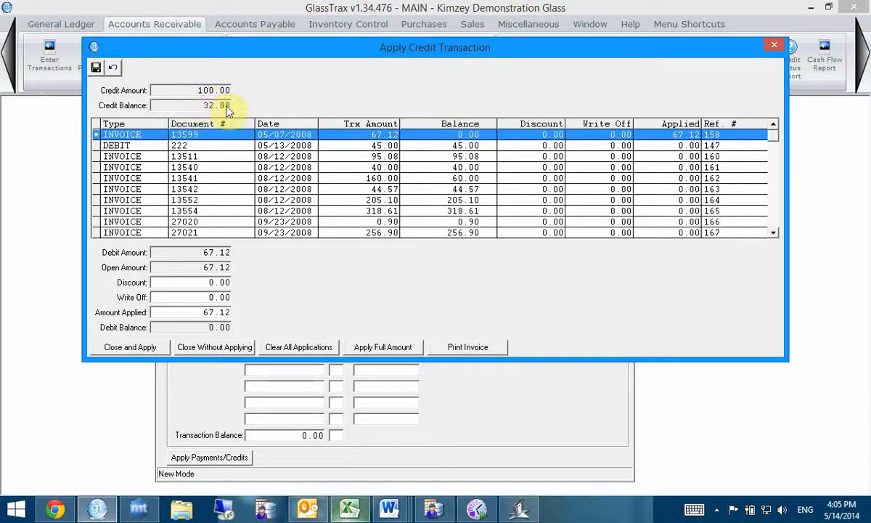
double_click(468, 158)
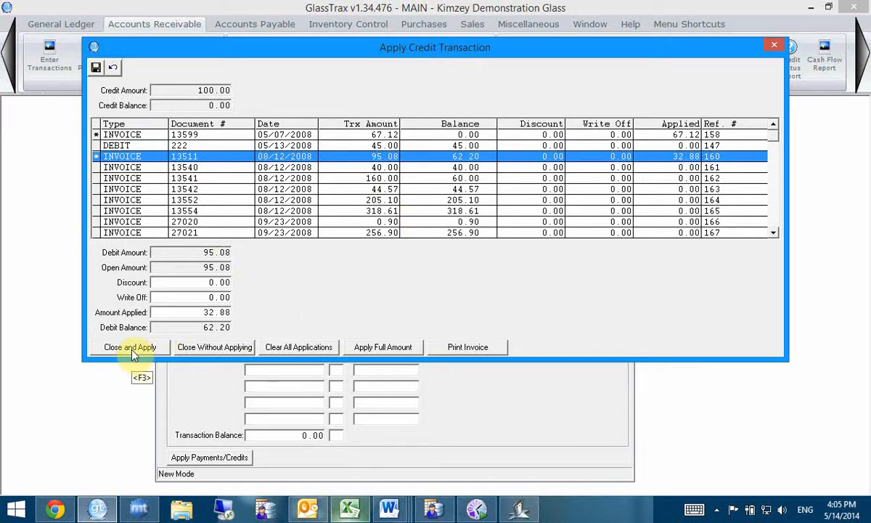
click(775, 46)
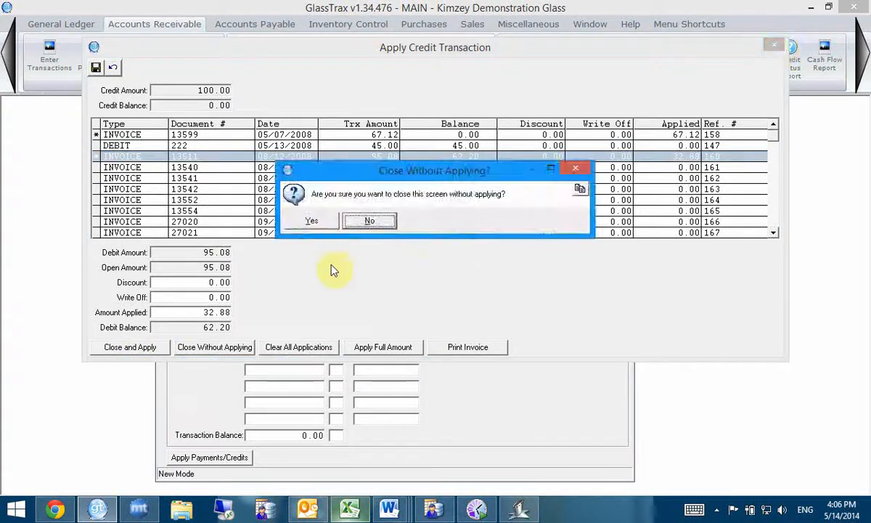
click(311, 222)
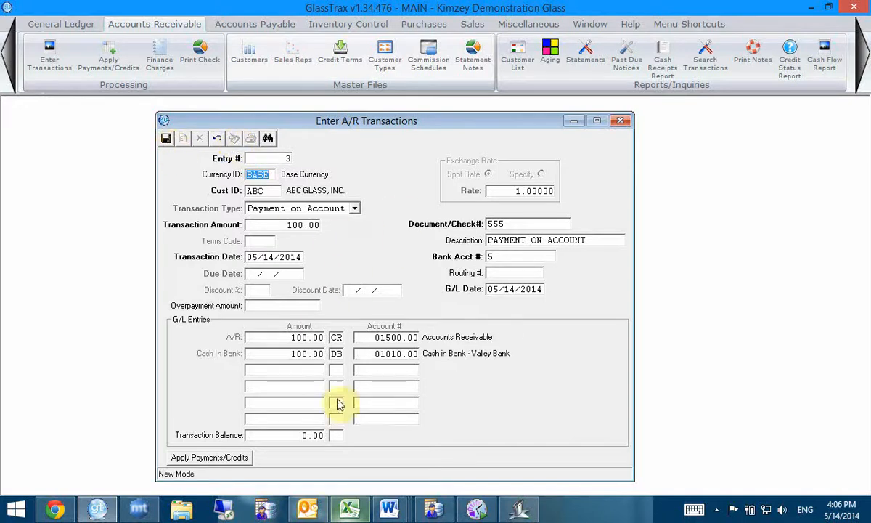
- Save the payment entry and post the A/R transactions without printing the Accounts Receivable G/L report
click(166, 139)
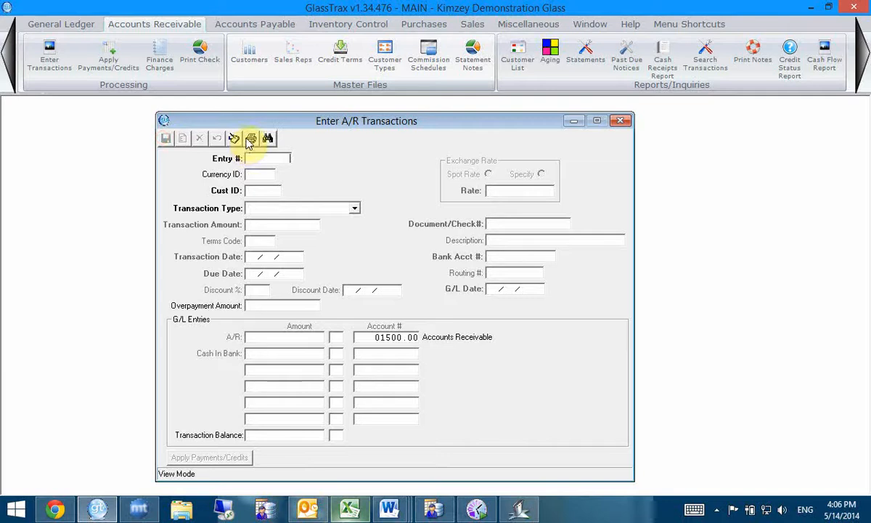
click(232, 138)
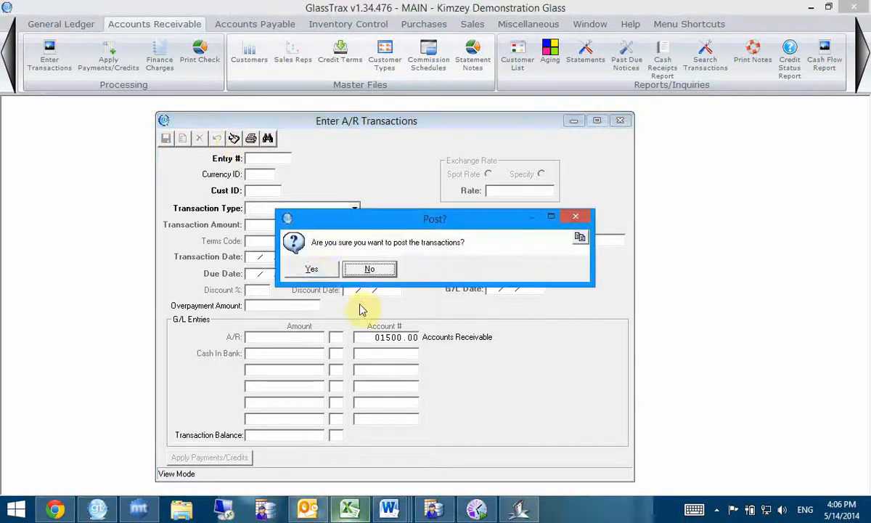
click(319, 270)
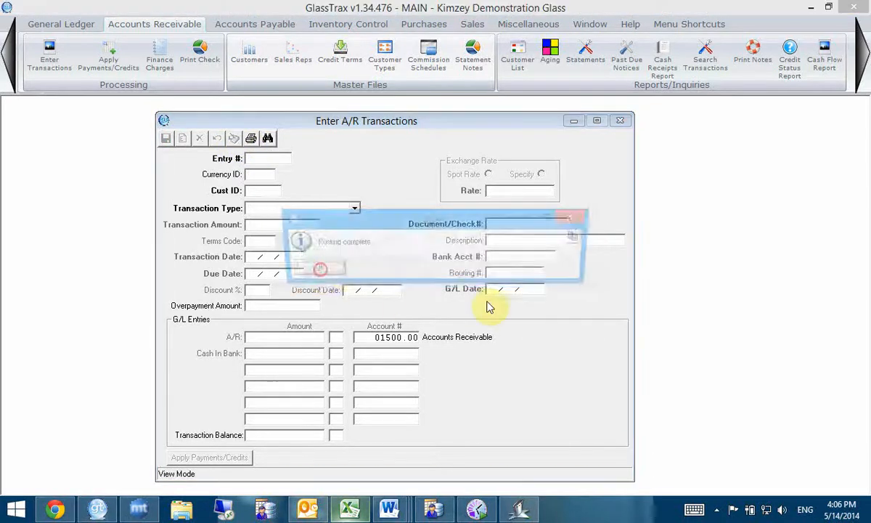
click(308, 270)
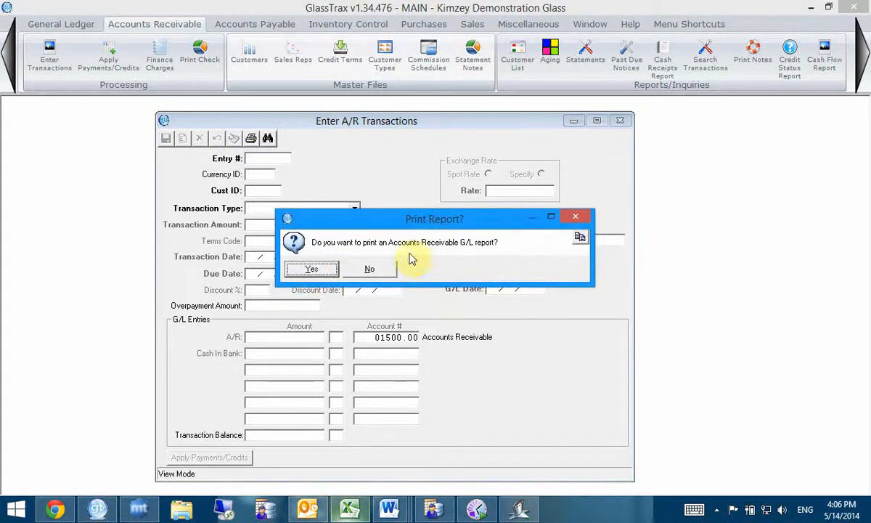
click(371, 270)
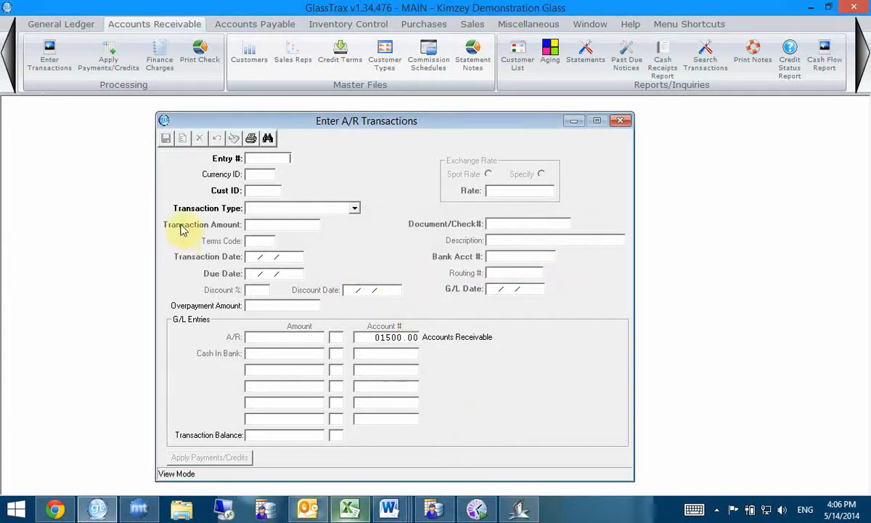
- List the posted payments and credits for customer ABC and open the 100.00 payment with document 555 for application
click(108, 60)
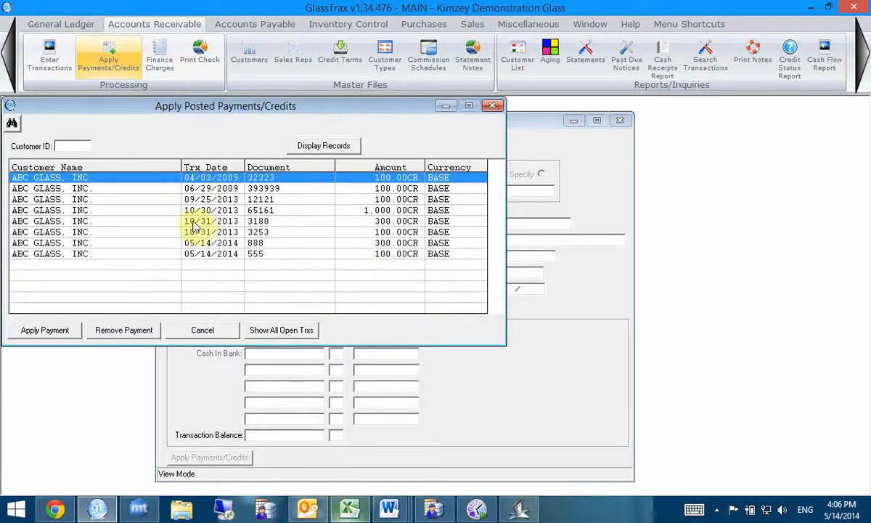
text(ABC)
key(Return)
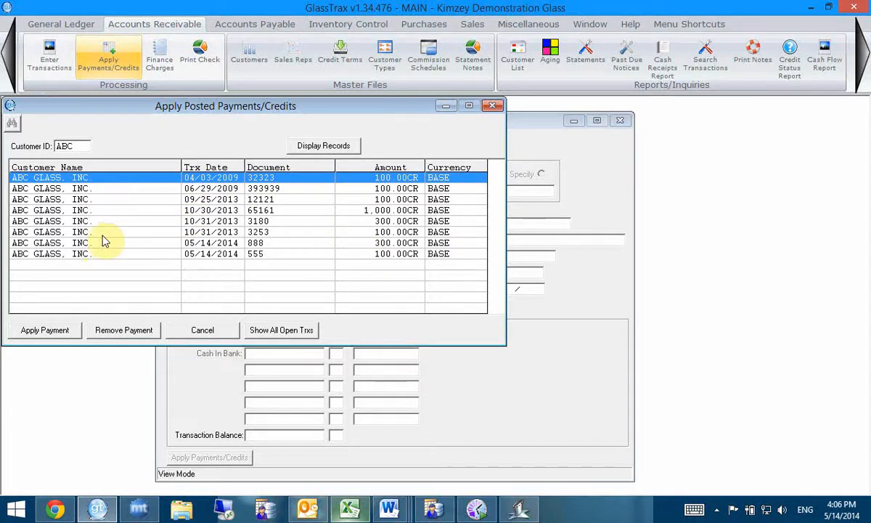
click(252, 253)
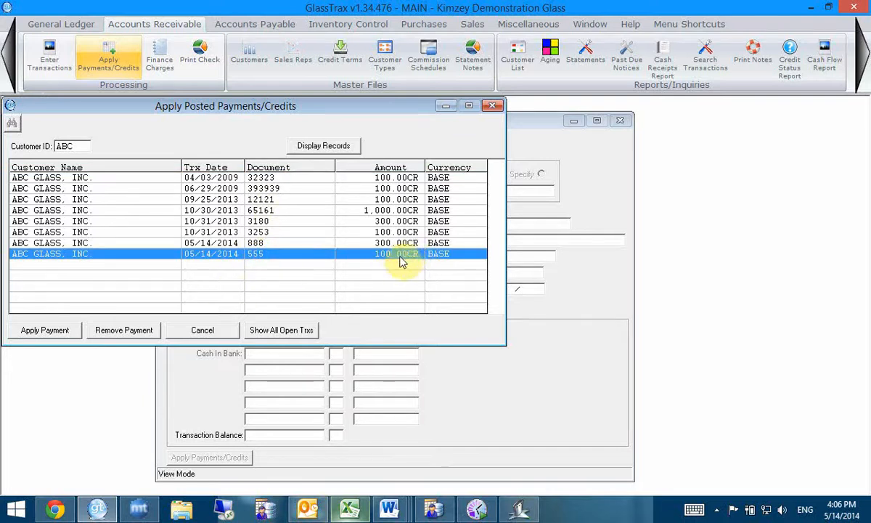
click(45, 330)
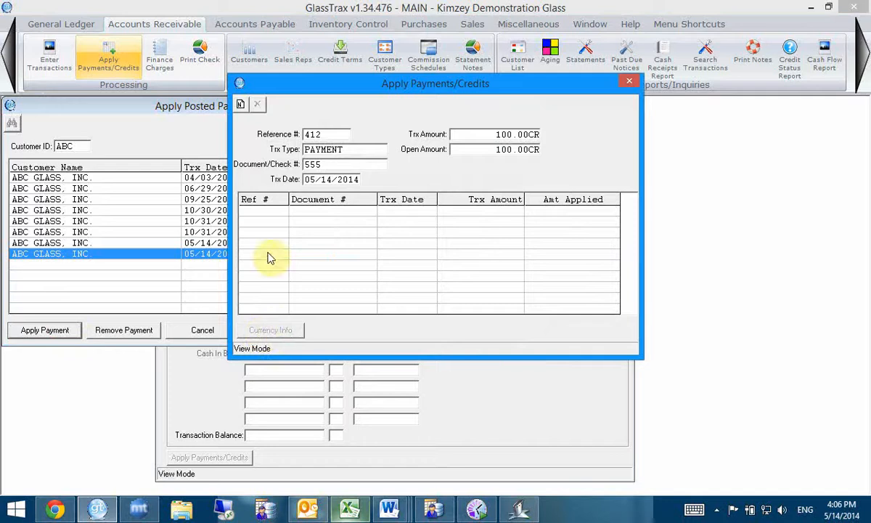
- Add and save a new application of 67.12 from the payment to the invoice dated 05/07/2008
click(241, 106)
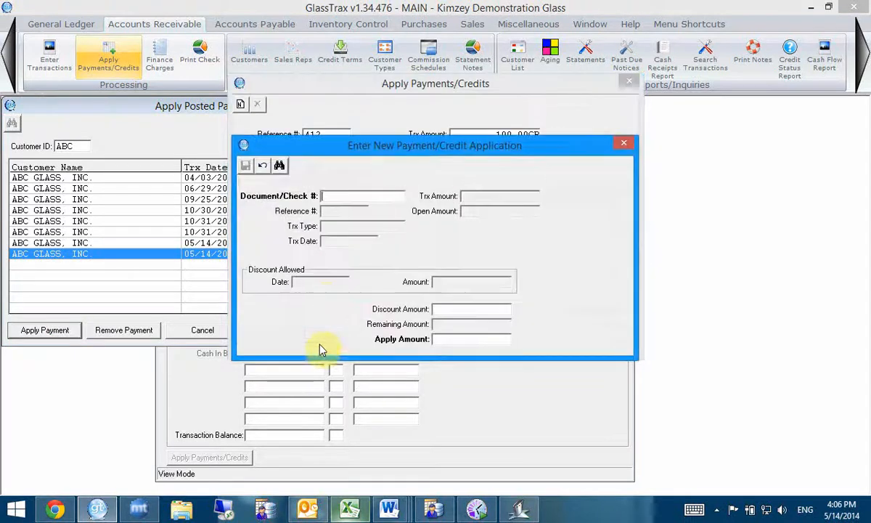
click(280, 167)
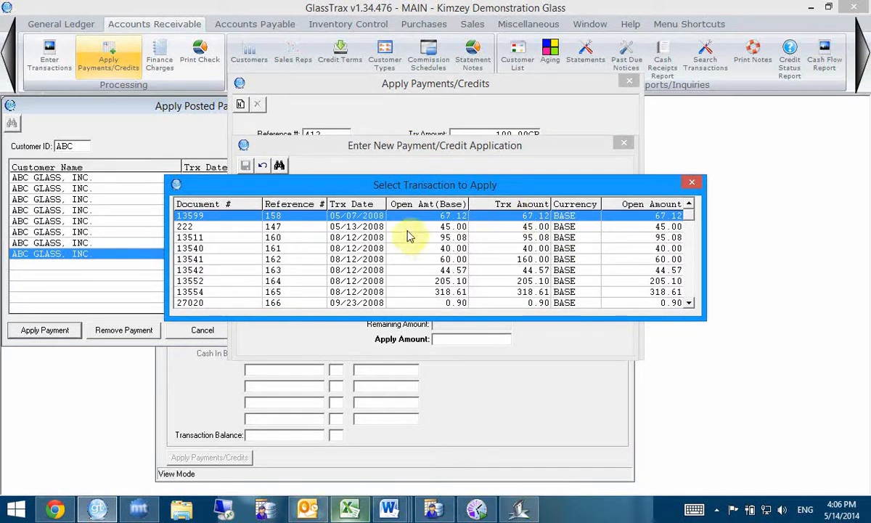
double_click(470, 218)
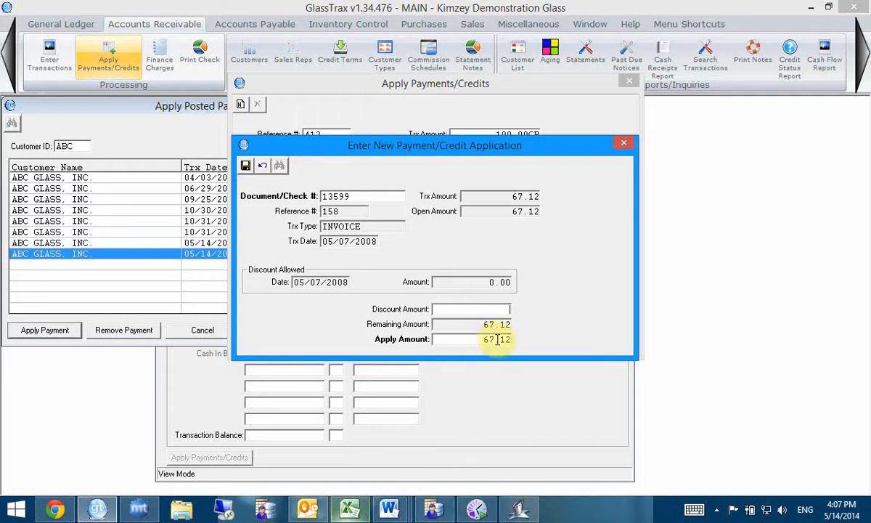
click(245, 165)
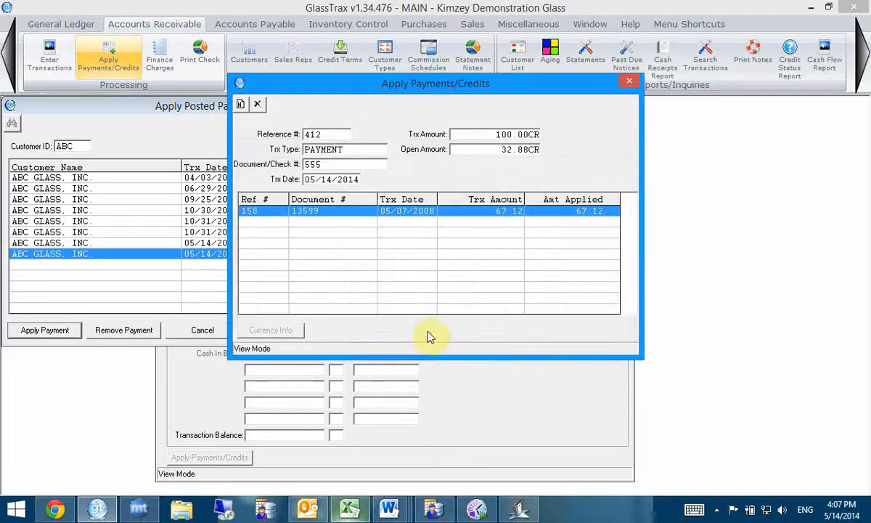
- Add and save a new application of 32.88 from the payment to the 95.08 invoice dated 08/12/2008
click(240, 104)
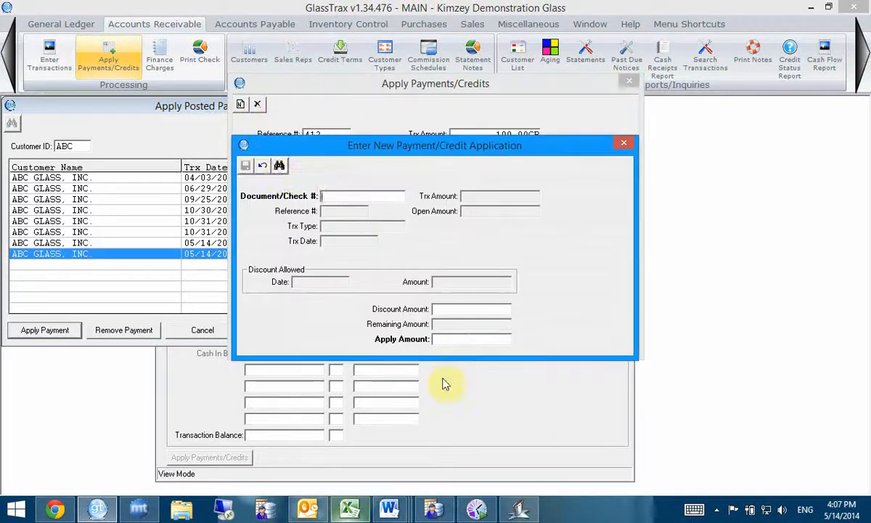
click(280, 166)
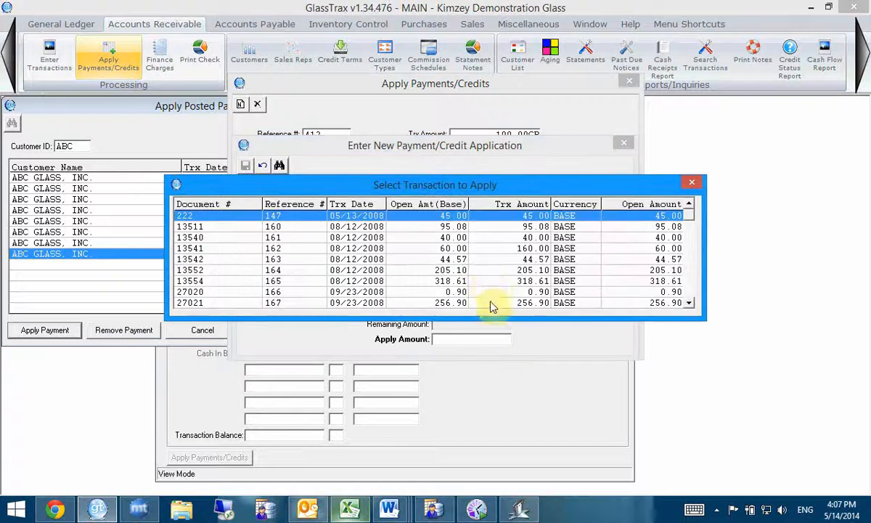
double_click(524, 226)
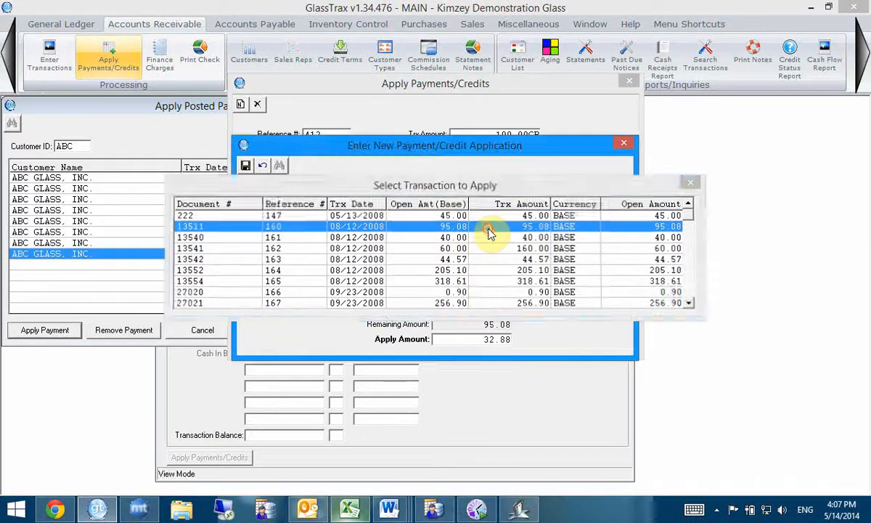
click(248, 168)
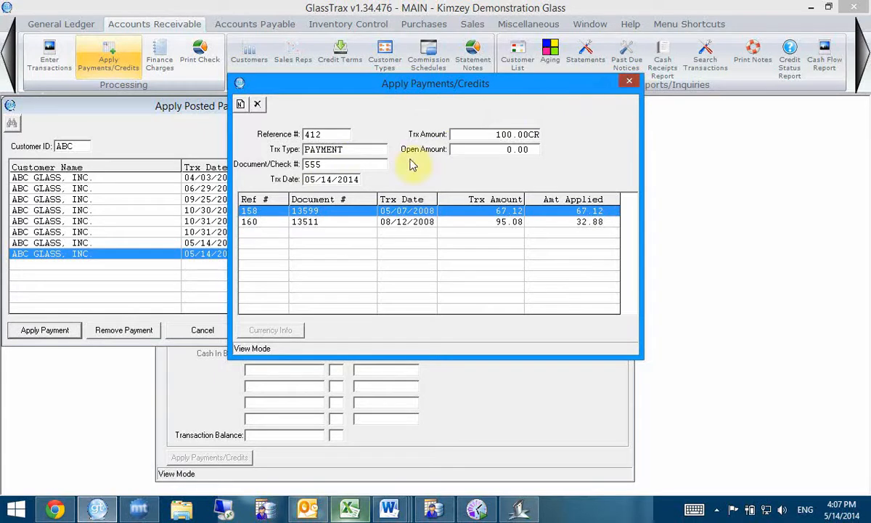
- Close the payment's application window and the list of posted payments and credits
click(630, 85)
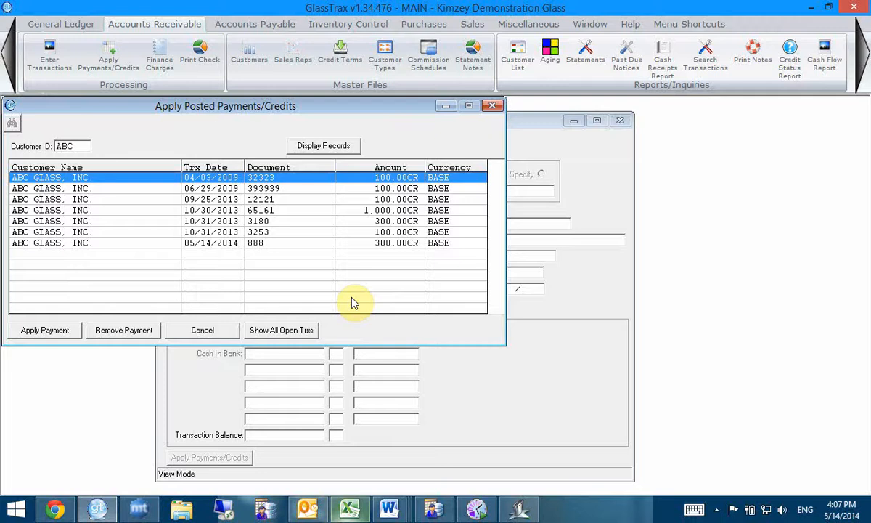
drag(355, 106, 656, 132)
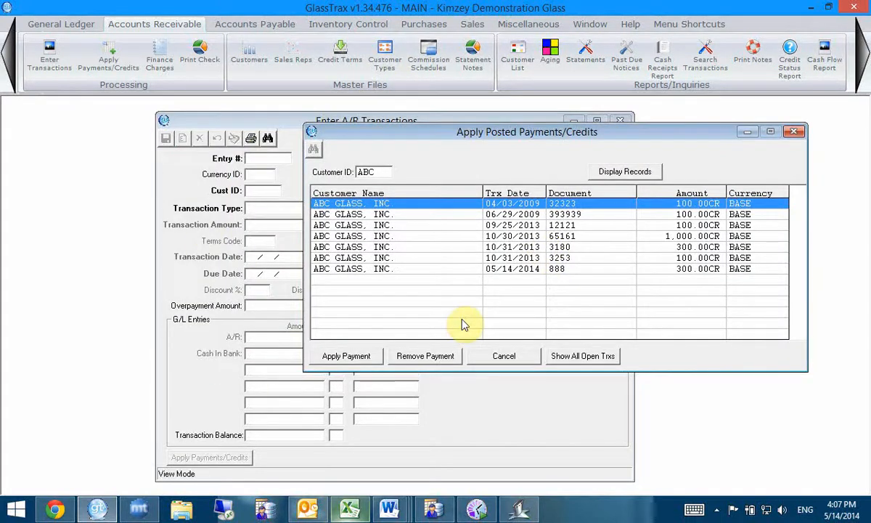
click(794, 131)
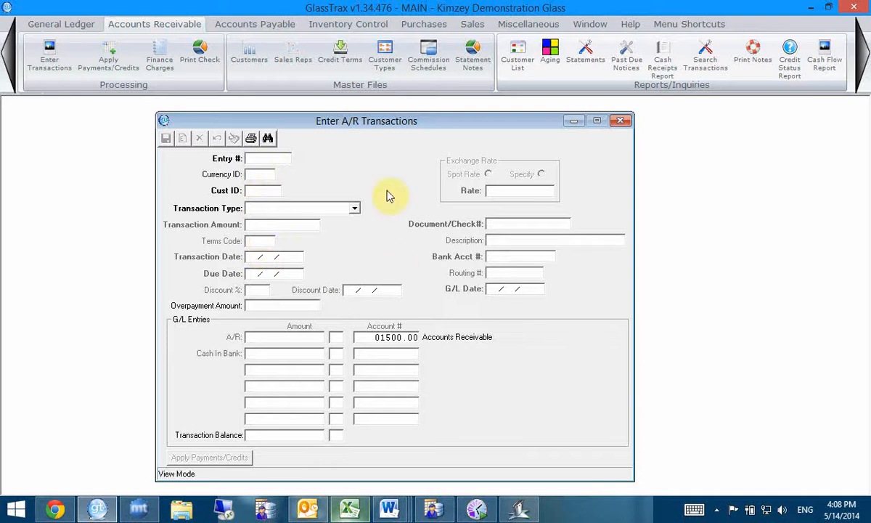
click(116, 68)
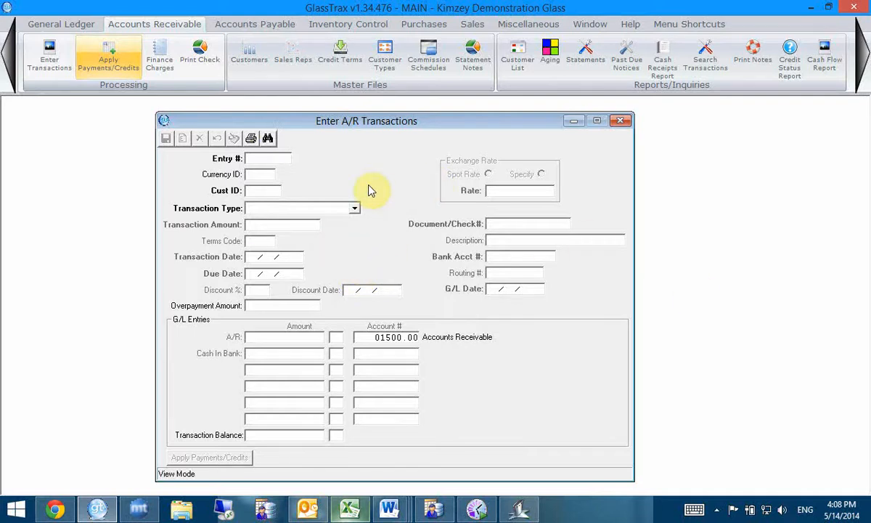
drag(429, 122, 440, 114)
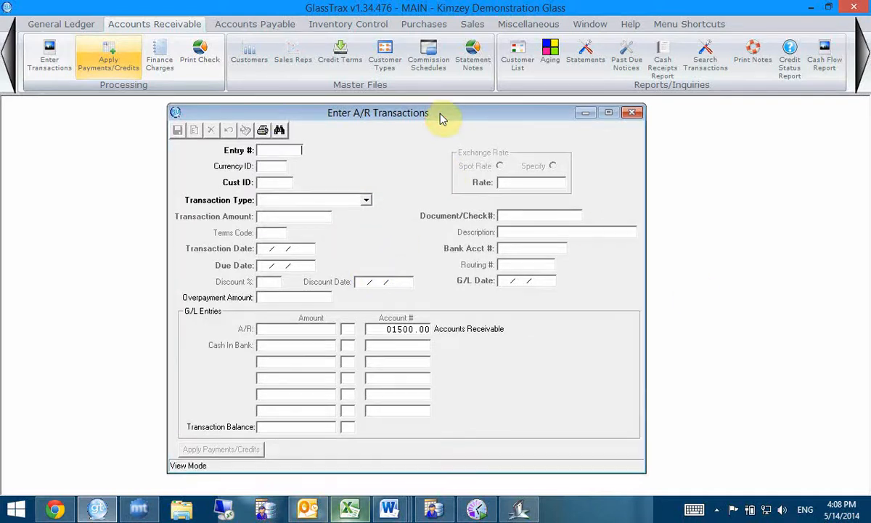